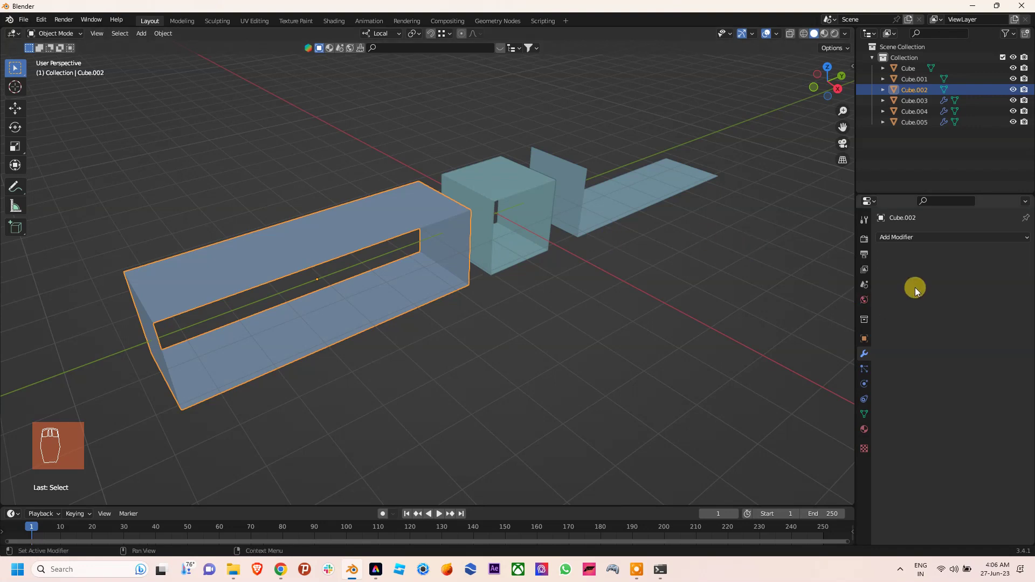
Orbit, zoom and pan the viewport to bring the letters into view
left_click(917, 238)
mouse_move(438, 231)
middle_mouse_down()
mouse_move(421, 222)
mouse_move(430, 224)
middle_mouse_up()
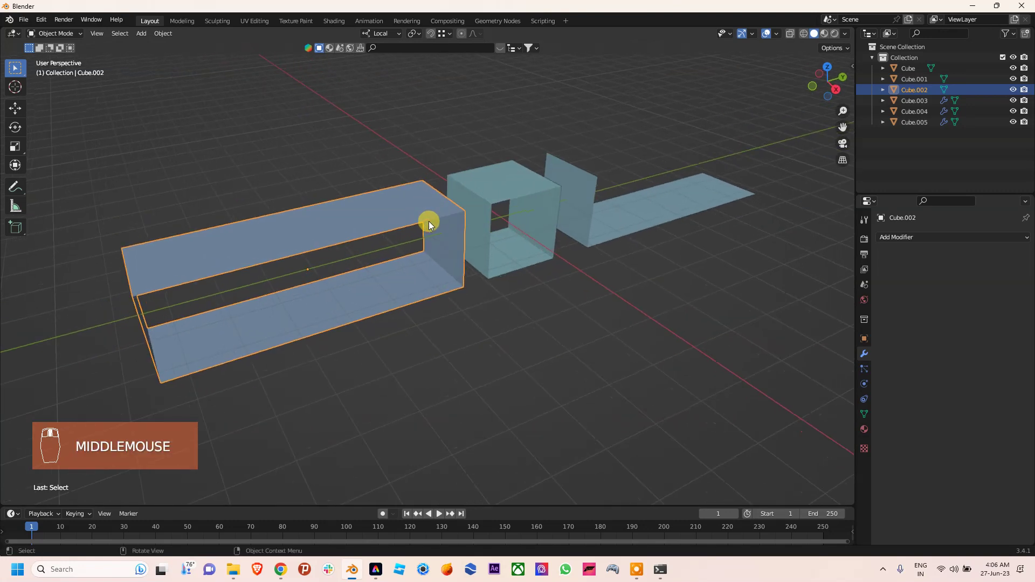
scroll(429, 222, "down", 2)
scroll(454, 265, "up", 2)
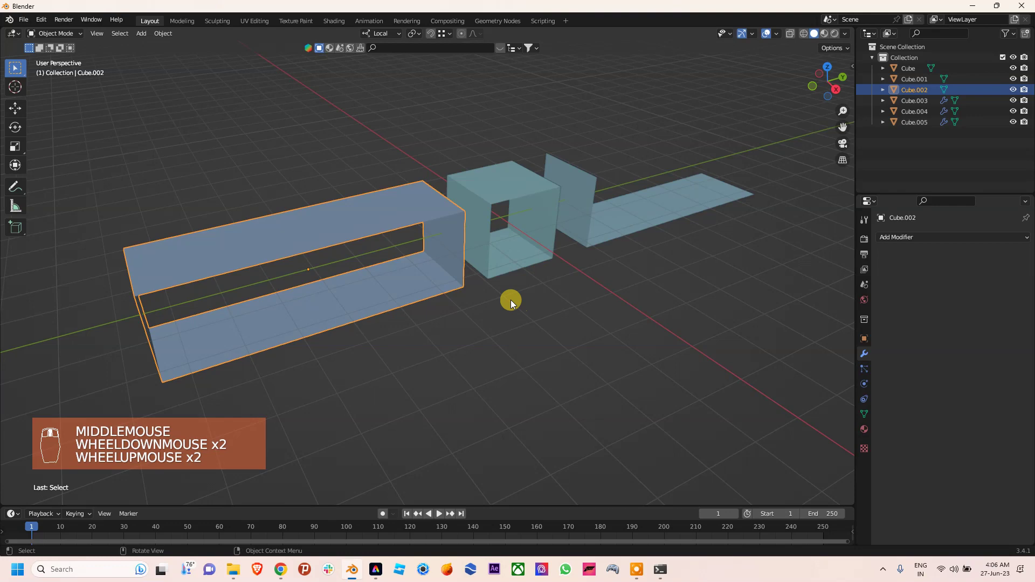
scroll(518, 318, "down", 4)
middle_click_drag(553, 378, 413, 238, "shift")
scroll(553, 317, "down", 1)
scroll(553, 318, "down", 1, "shift")
middle_click_drag(553, 317, 481, 321, "shift")
Box-select the thin outline letters and the pink reference letters, then pan to the blue letters
left_click_drag(239, 130, 519, 256)
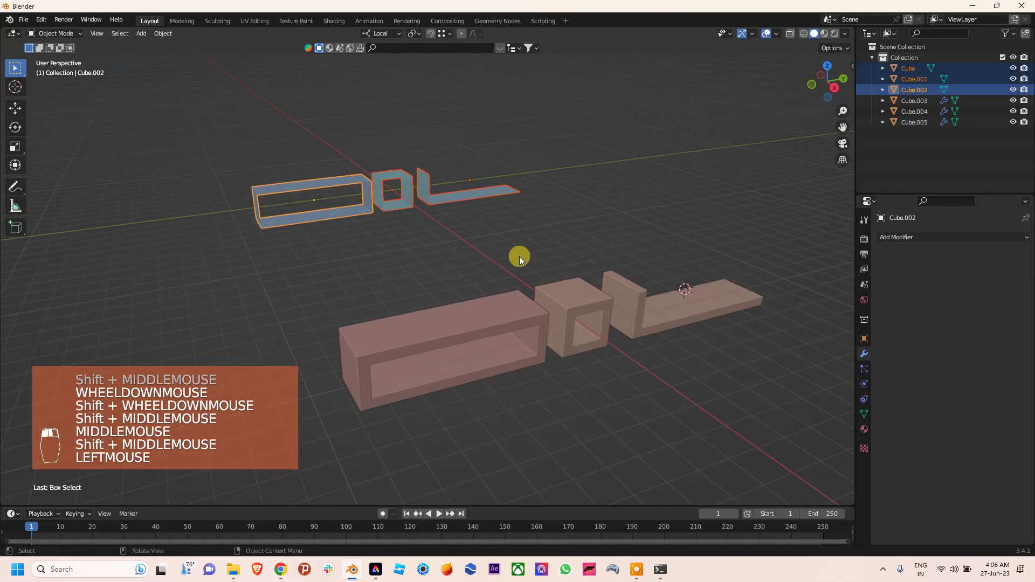
left_click_drag(335, 255, 718, 417)
scroll(564, 323, "up", 1)
scroll(564, 324, "up", 1, "shift")
middle_click_drag(563, 323, 573, 404, "shift")
scroll(470, 291, "up", 4)
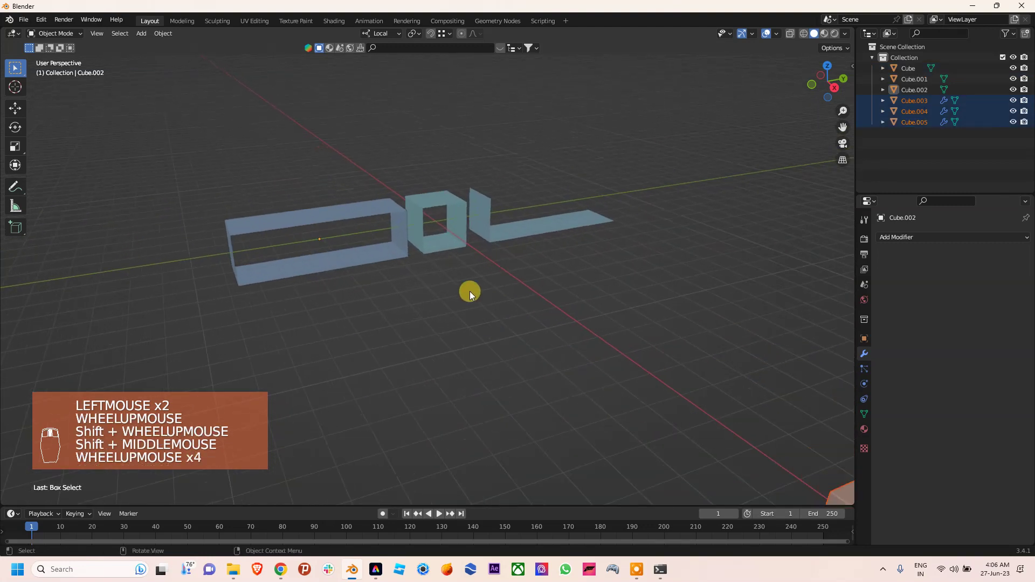
middle_click_drag(470, 292, 453, 278, "shift")
scroll(454, 278, "up", 2, "shift")
Add a Solidify modifier to the hollow cube, 0.343 m thick with Even Thickness
scroll(454, 277, "up", 6)
middle_click_drag(454, 241, 460, 246, "shift")
left_click(470, 206)
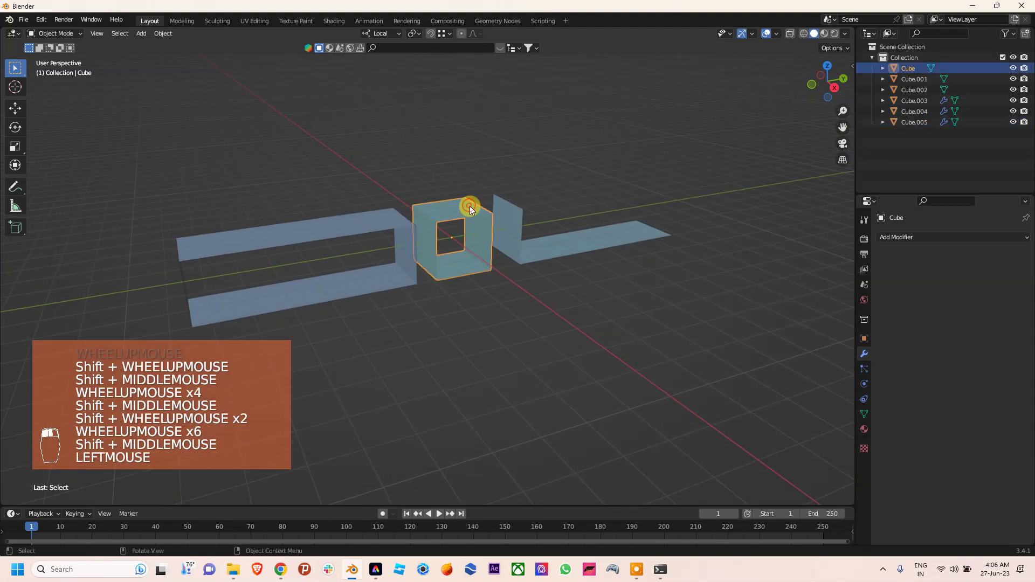
left_click(925, 238)
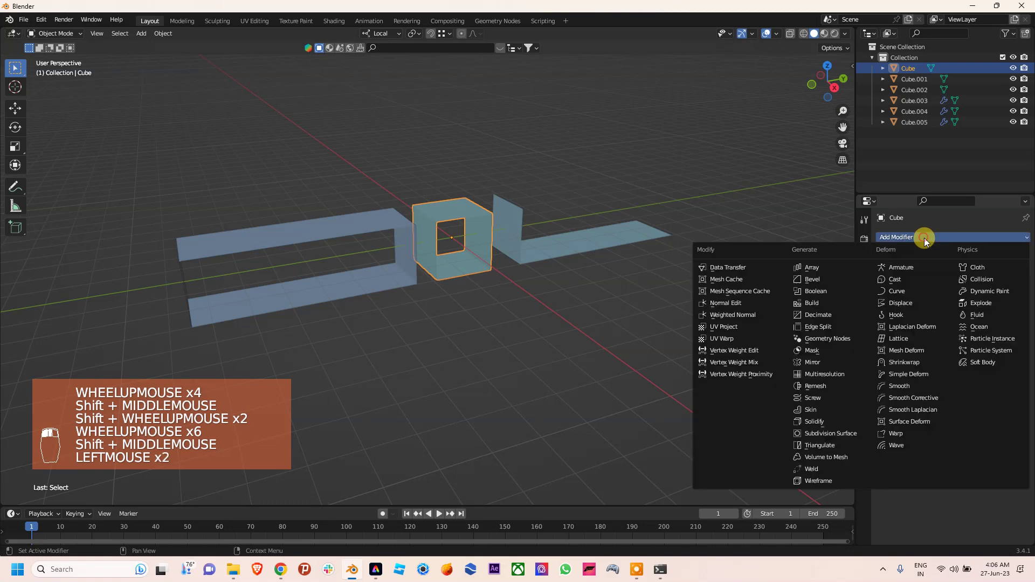
left_click(846, 423)
scroll(437, 207, "up", 7)
middle_click_drag(437, 208, 440, 268, "shift")
left_click_drag(963, 312, 999, 312)
left_click(941, 336)
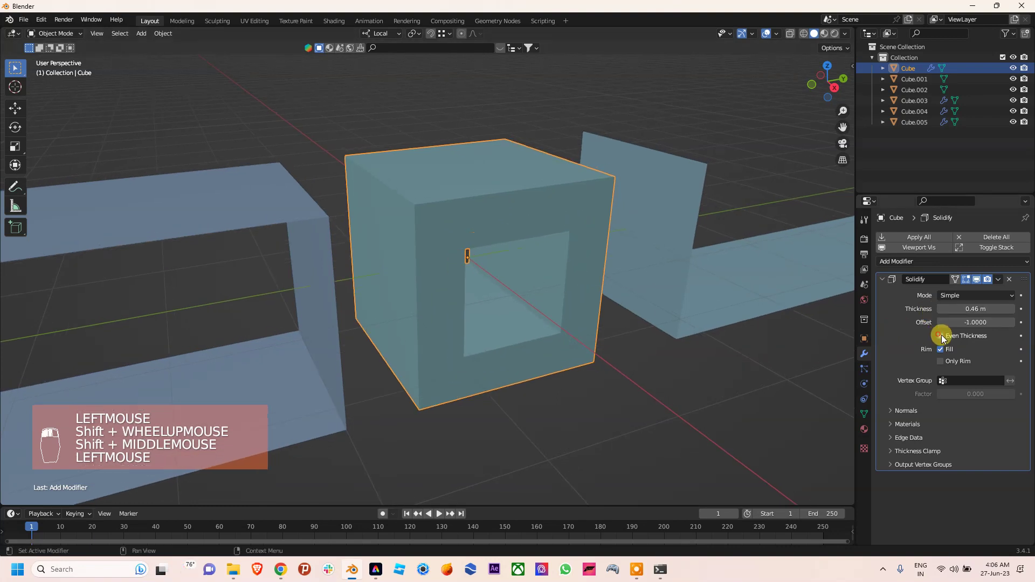
scroll(538, 267, "down", 1)
left_click_drag(979, 309, 949, 308, "shift")
mouse_move(535, 254)
middle_mouse_down()
mouse_move(439, 249)
mouse_move(525, 234)
mouse_move(497, 215)
mouse_move(536, 239)
mouse_move(456, 238)
mouse_move(475, 229)
mouse_move(474, 252)
mouse_move(444, 255)
mouse_move(522, 265)
middle_mouse_up()
scroll(475, 229, "down", 3)
Add a Solidify modifier to the long rectangular frame with Even Thickness, reducing it to 0.252 m
left_click(522, 264)
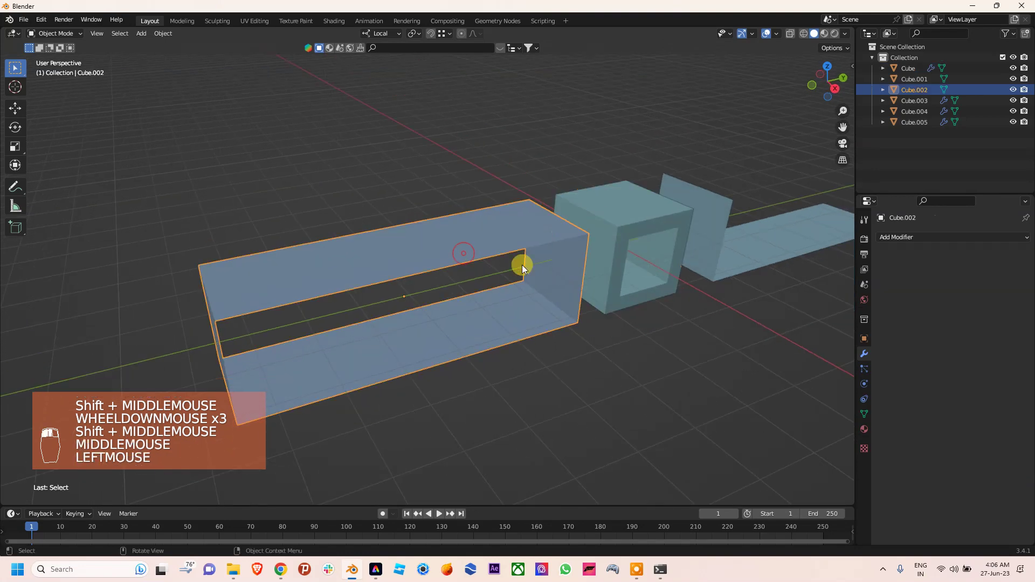
left_click(942, 237)
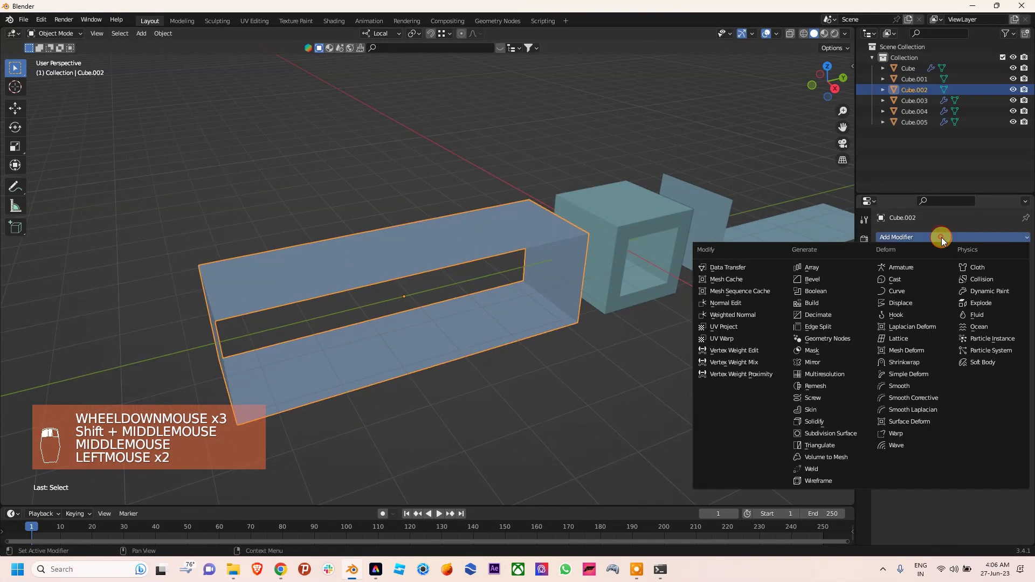
left_click(831, 421)
left_click_drag(984, 308, 954, 308, "shift")
left_click(941, 336)
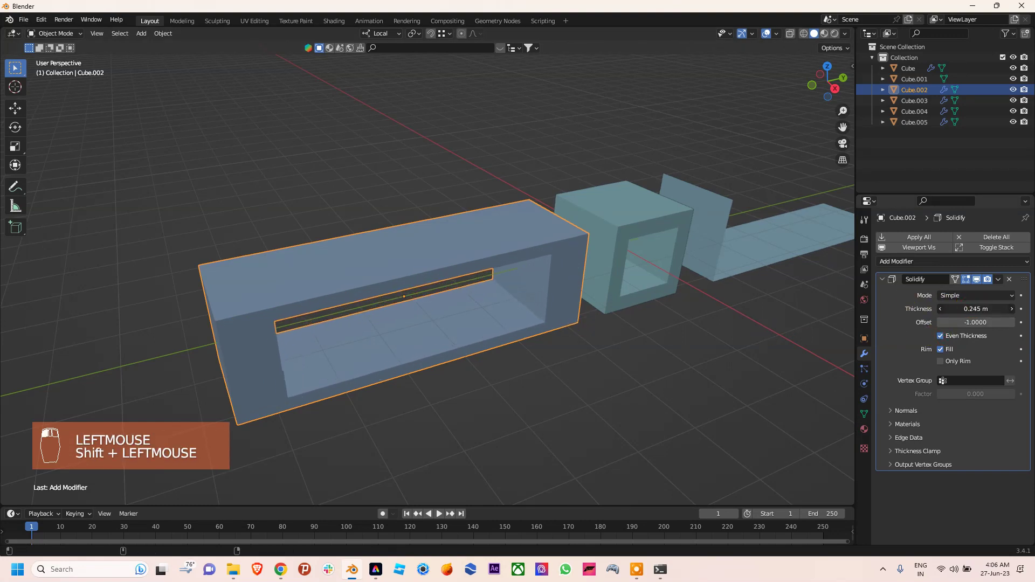
middle_click_drag(562, 236, 489, 253, "shift")
Add a Solidify modifier to the L-shaped letter, 0.273 m thick with Even Thickness
left_click(665, 249)
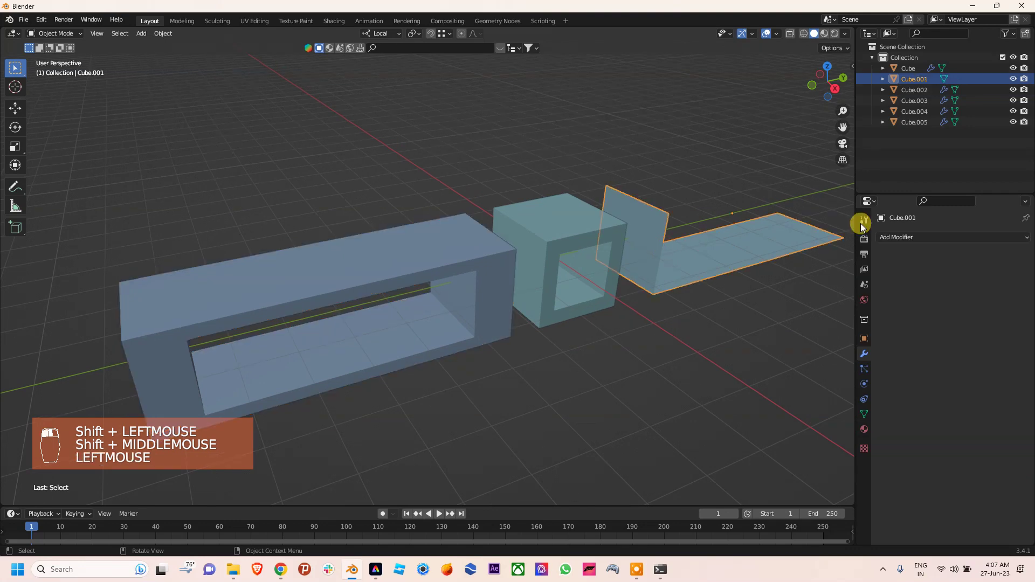
left_click(892, 238)
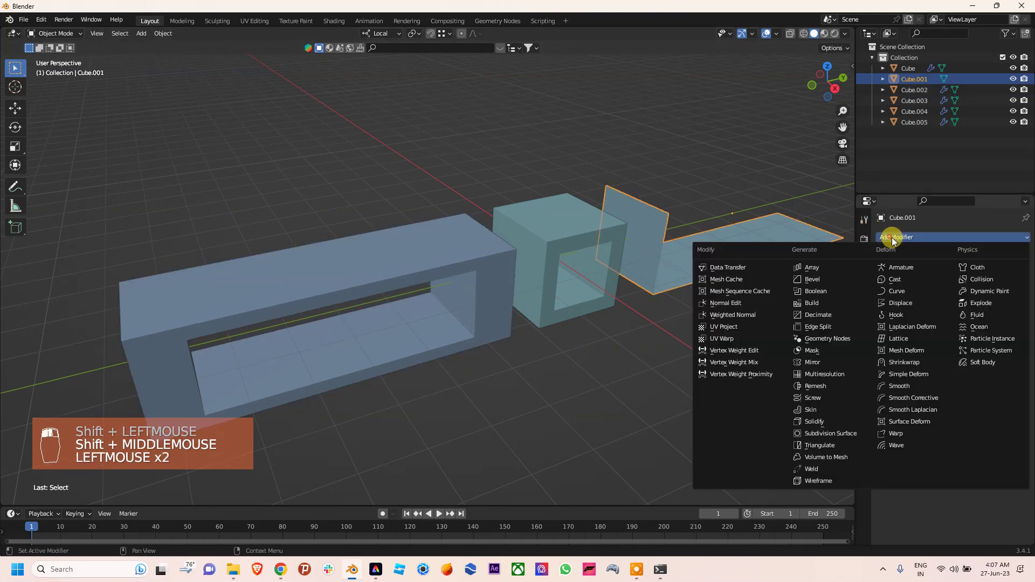
left_click(815, 422)
left_click_drag(971, 308, 1013, 308, "shift")
middle_click_drag(752, 304, 613, 315, "shift")
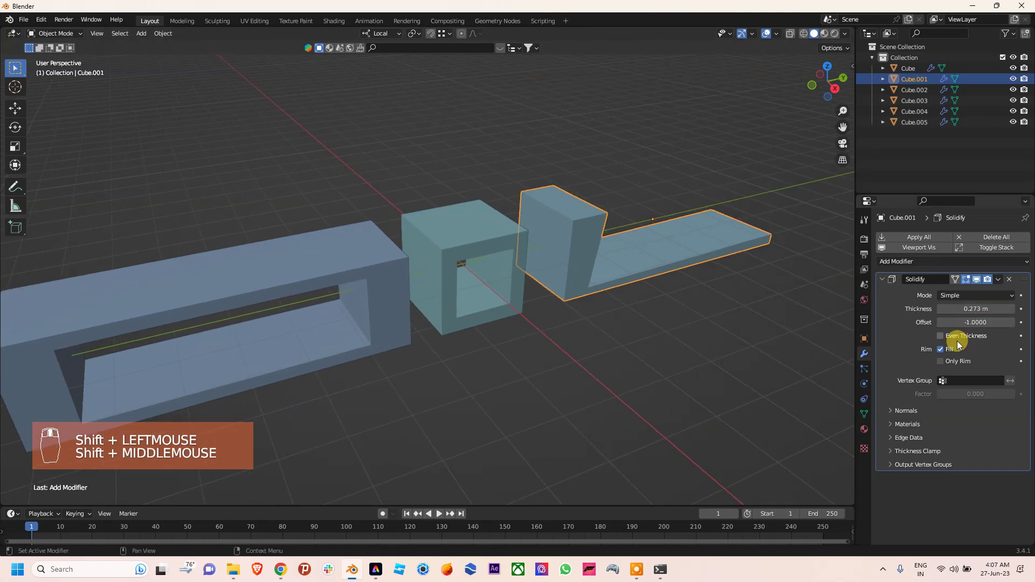
left_click(942, 336)
Orbit and pan to inspect the solidified letters, then select the long frame
middle_click_drag(591, 264, 508, 243)
scroll(492, 250, "down", 2)
scroll(476, 230, "down", 1, "shift")
scroll(435, 242, "down", 2)
scroll(428, 244, "up", 5)
middle_click_drag(507, 244, 421, 219, "shift")
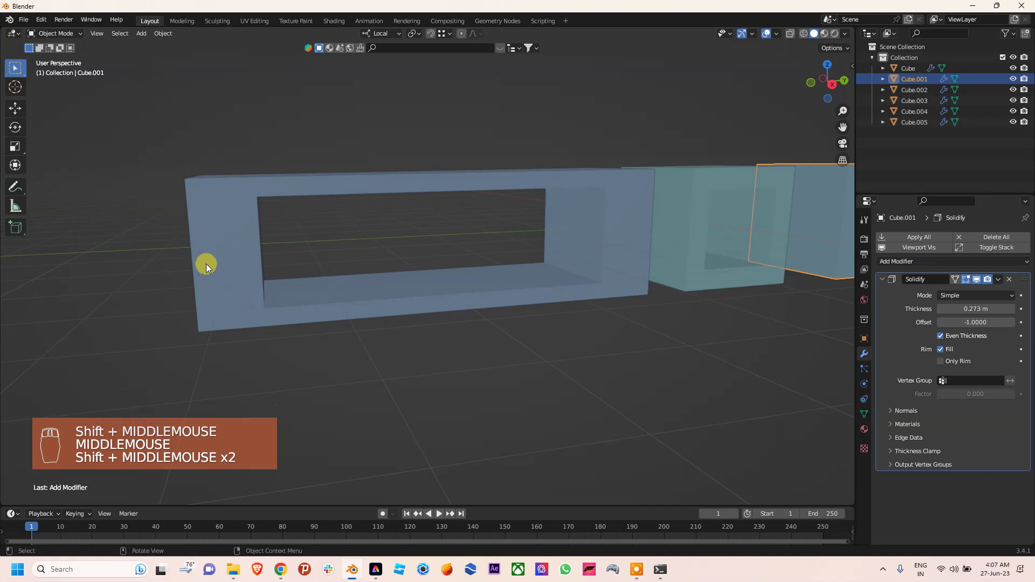
middle_click_drag(704, 216, 439, 237, "shift")
middle_click_drag(566, 213, 437, 202)
middle_click_drag(518, 223, 577, 252, "shift")
middle_click_drag(509, 257, 504, 260, "shift")
left_click(431, 223)
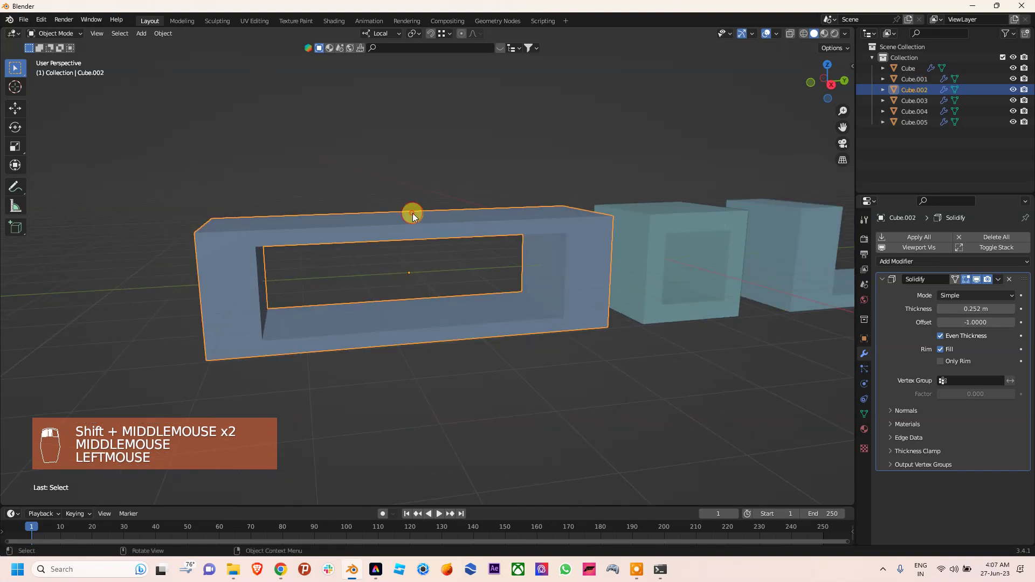
middle_click_drag(452, 235, 462, 235)
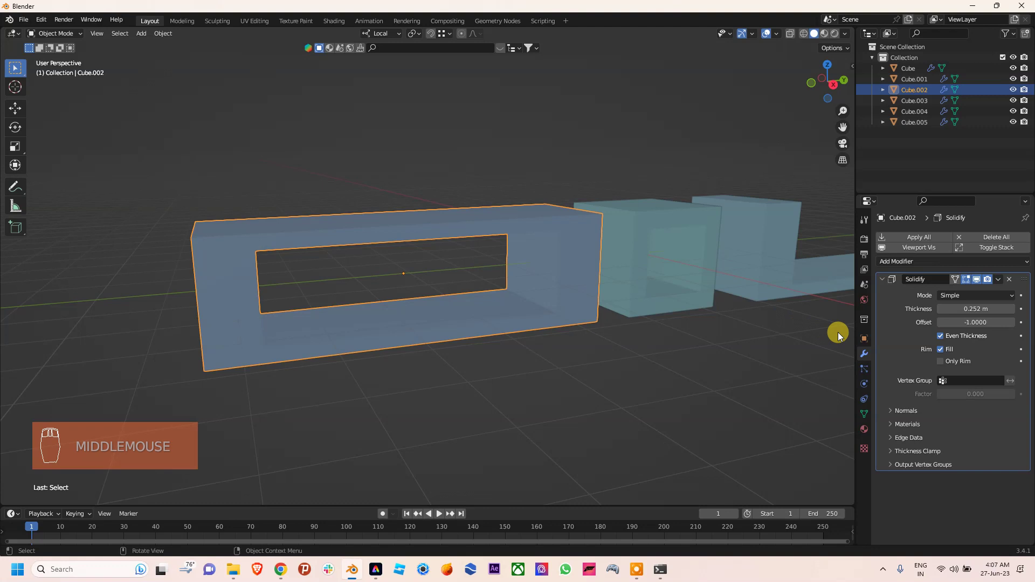
Read the Object tab scale values of the long frame, hollow cube and L-shaped letter in turn
left_click(865, 339)
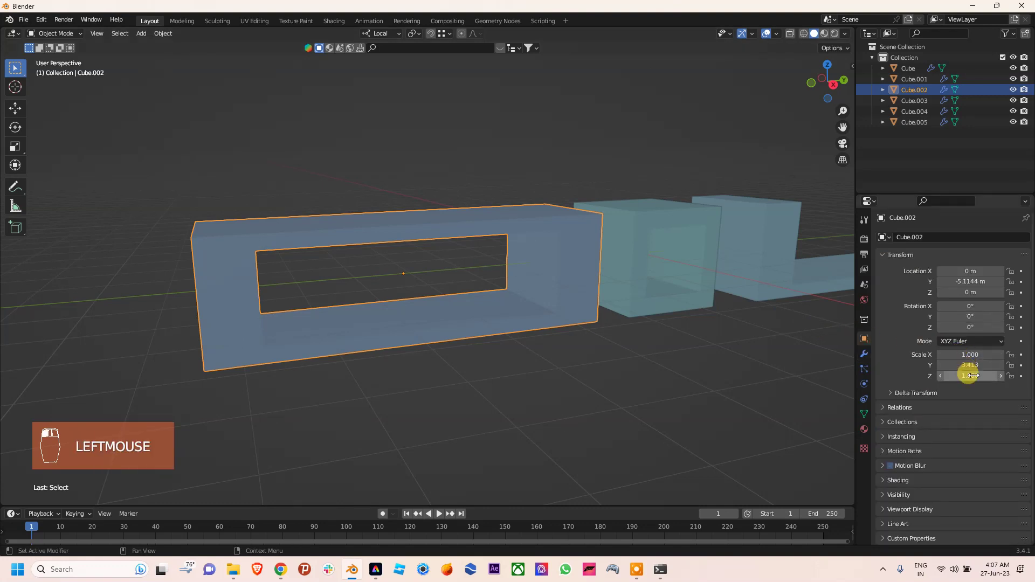
middle_click_drag(486, 251, 424, 252)
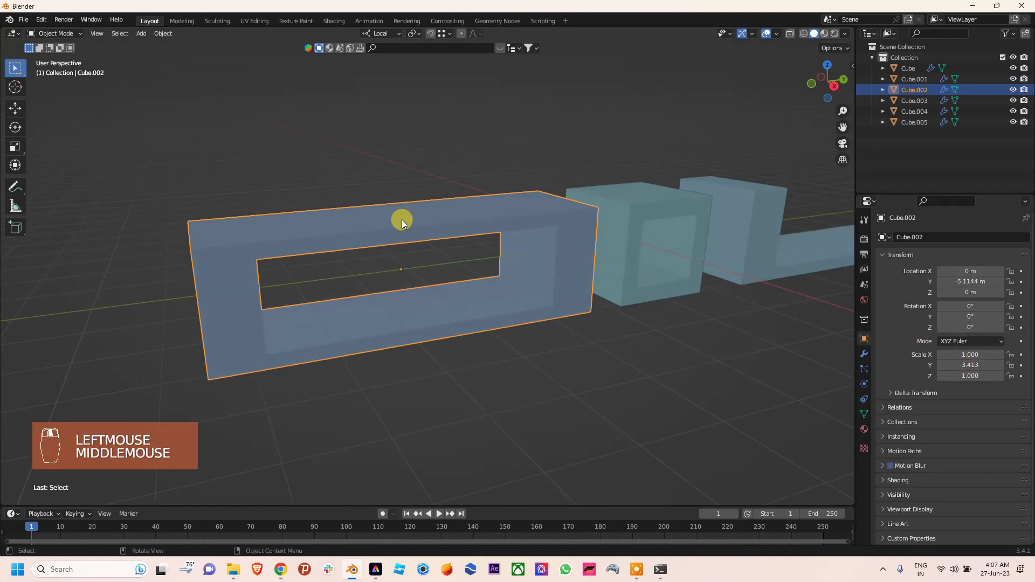
left_click(650, 200)
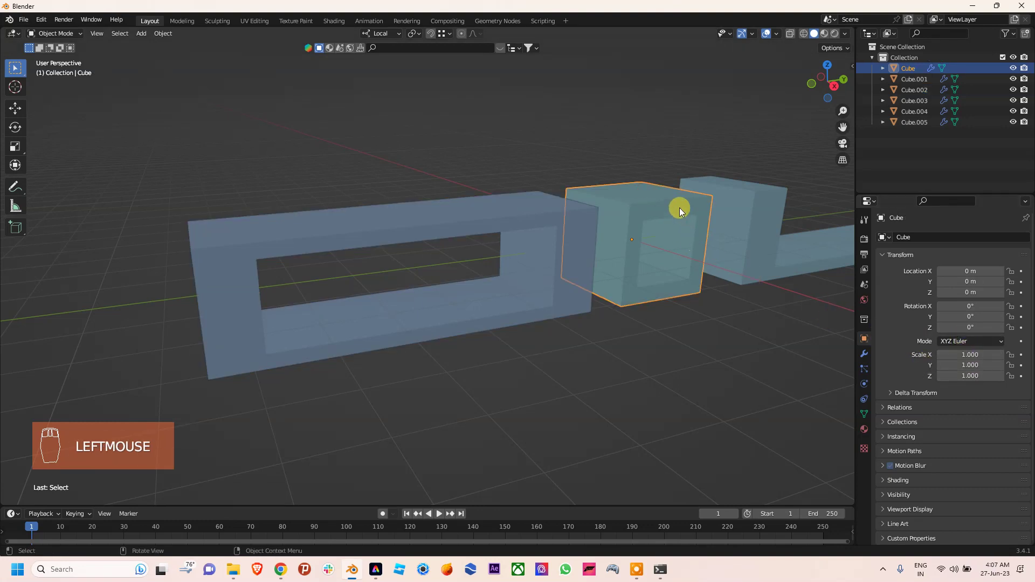
middle_click_drag(693, 216, 472, 292, "shift")
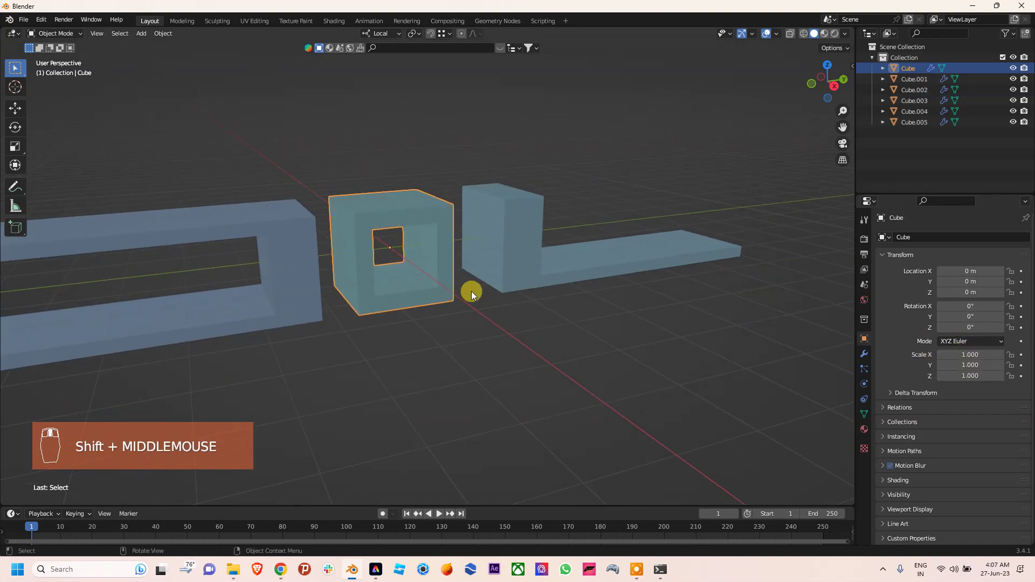
middle_click_drag(501, 243, 477, 261, "shift")
left_click(477, 262)
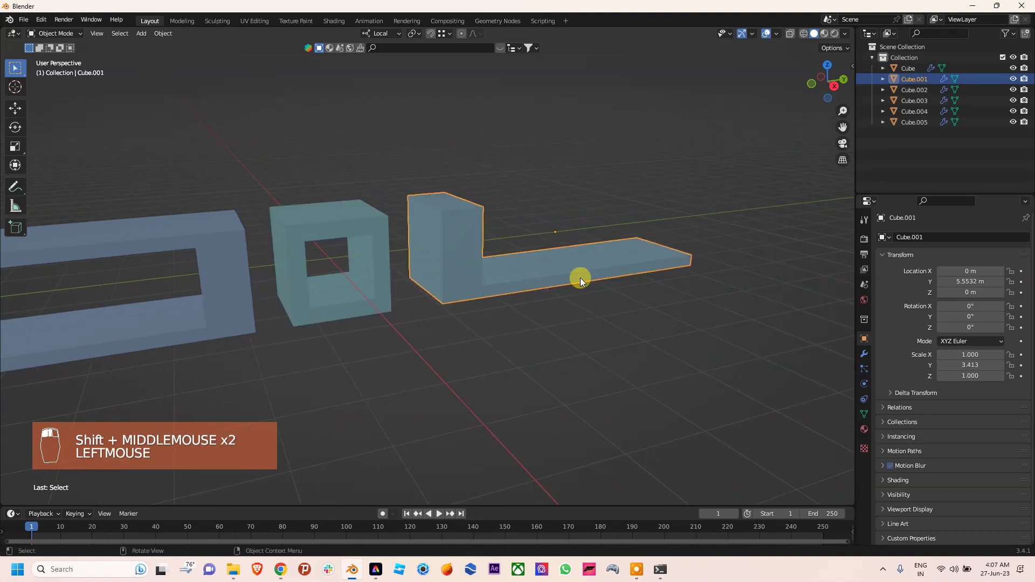
middle_click_drag(383, 283, 513, 240, "shift")
left_click(513, 240)
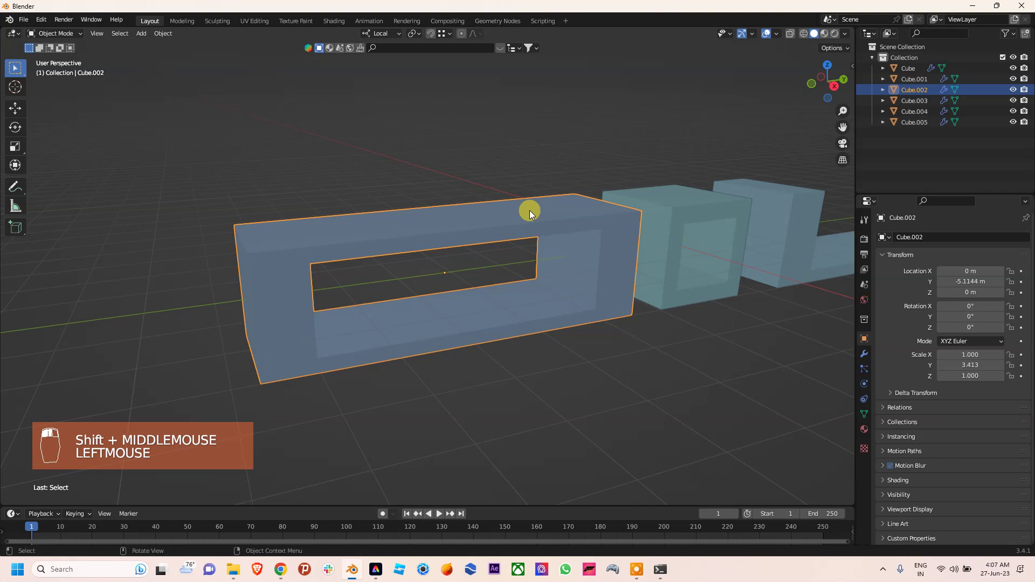
Snap the 3D cursor to the long frame's origin
key("shift+s")
left_click(535, 265)
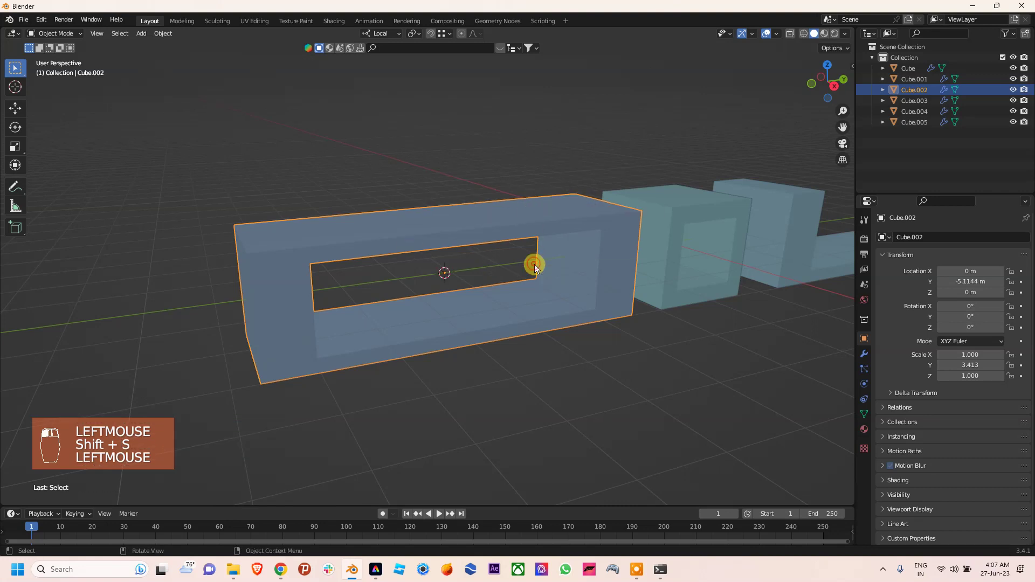
mouse_move(475, 277)
middle_mouse_down("shift")
mouse_move(443, 283)
mouse_move(459, 283)
middle_mouse_up("shift")
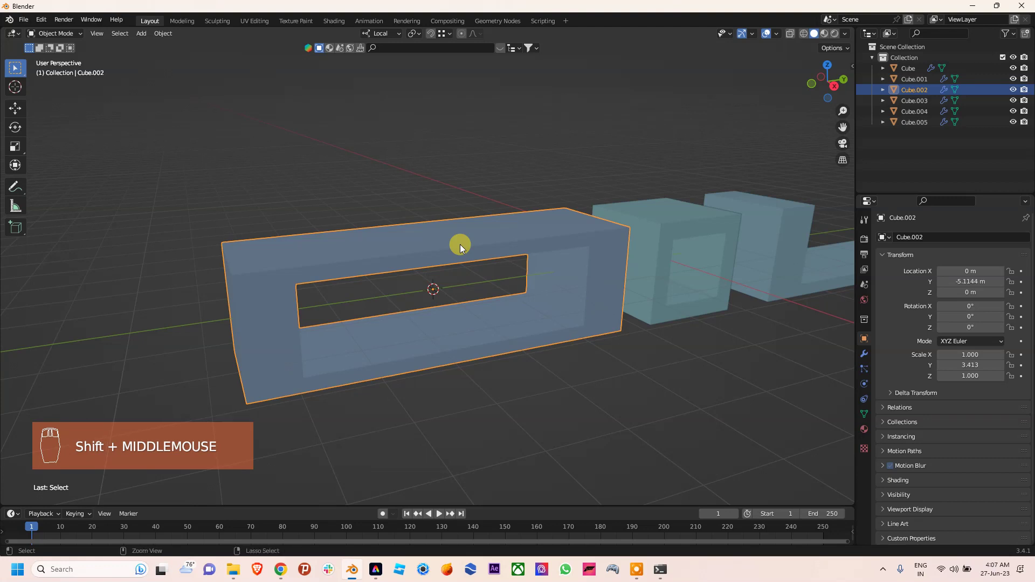
Apply the long frame's scale and then all transforms so scale reads 1, 1, 1
key("ctrl+a")
left_click(448, 233)
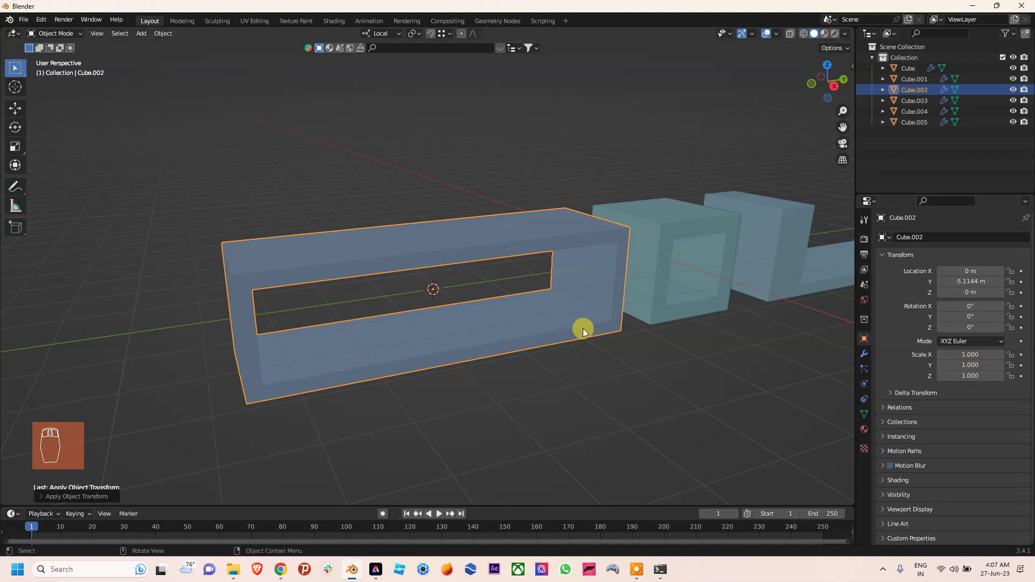
key("ctrl")
key("ctrl+a")
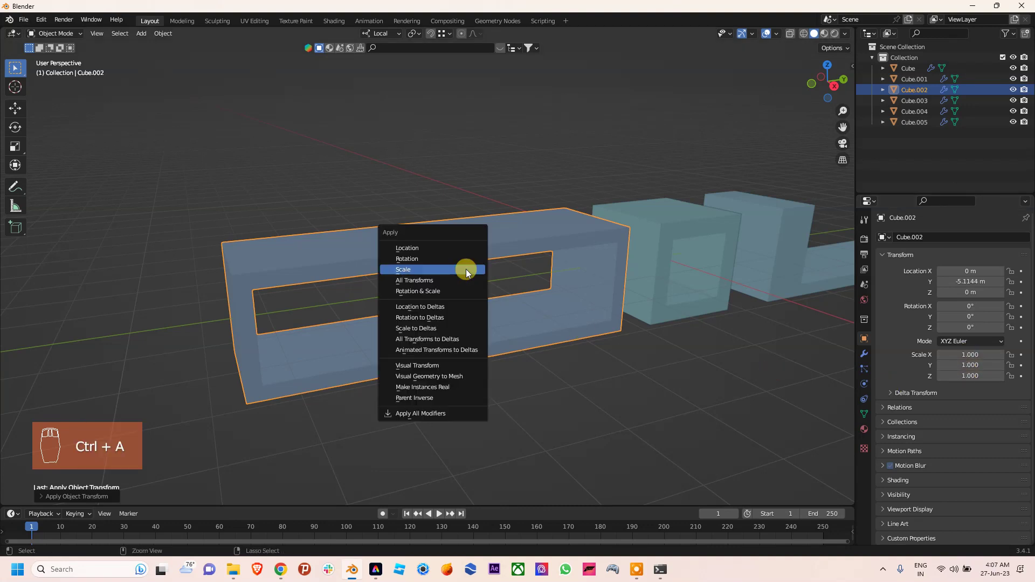
left_click(461, 280)
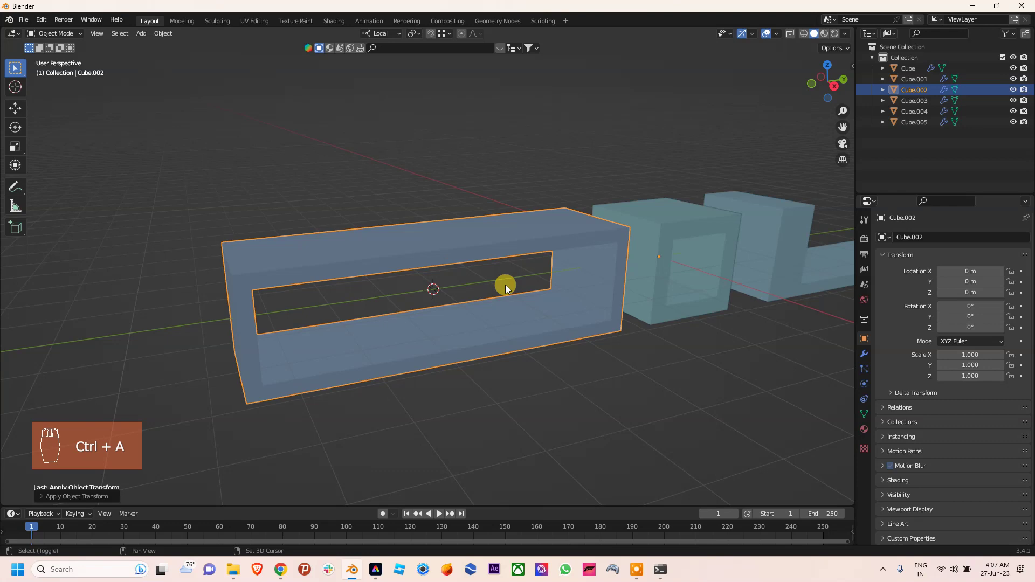
middle_click_drag(506, 285, 502, 300, "shift")
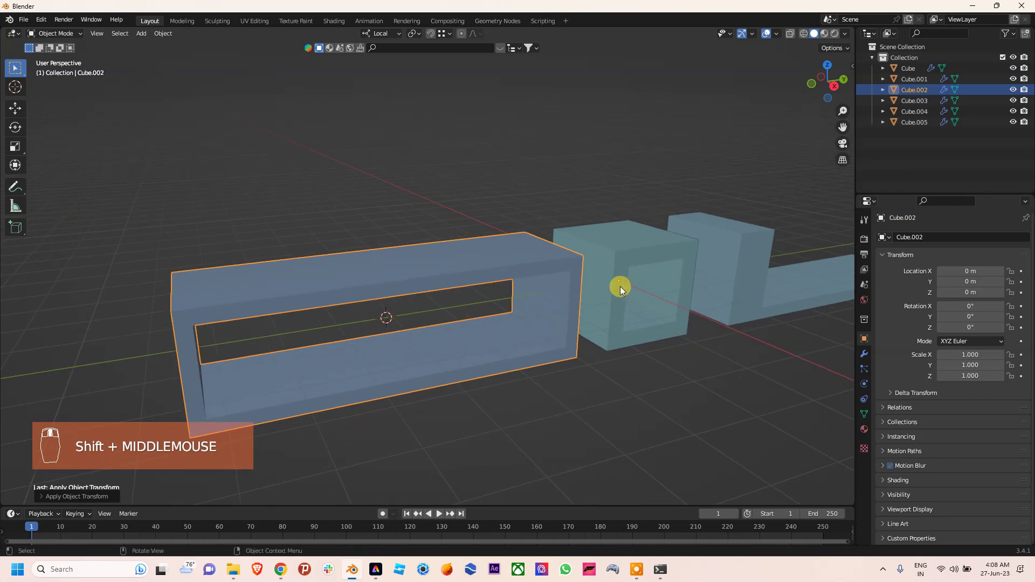
middle_click_drag(621, 287, 587, 260)
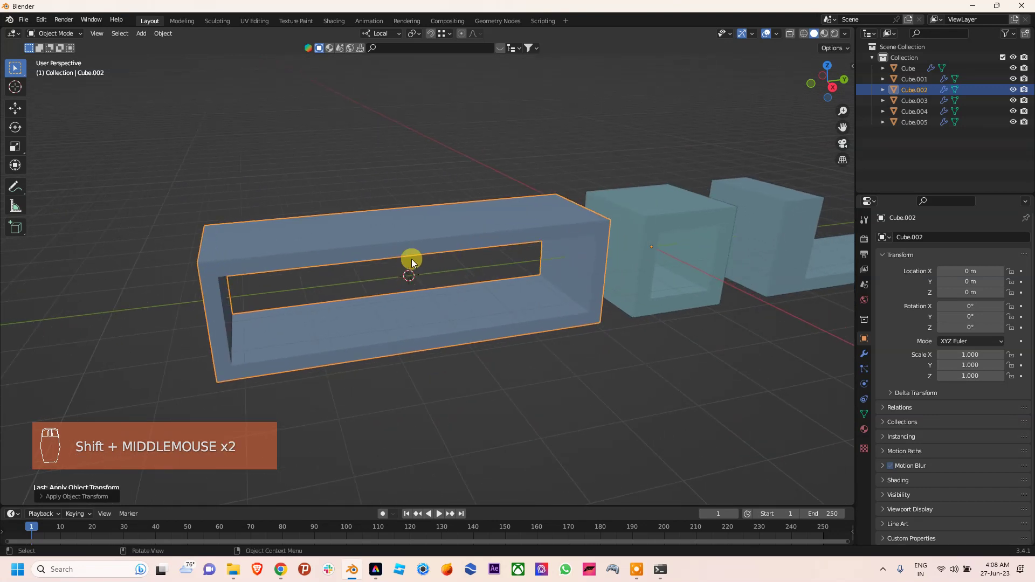
Set the long frame's origin to the 3D cursor
left_click(162, 33)
mouse_move(193, 55)
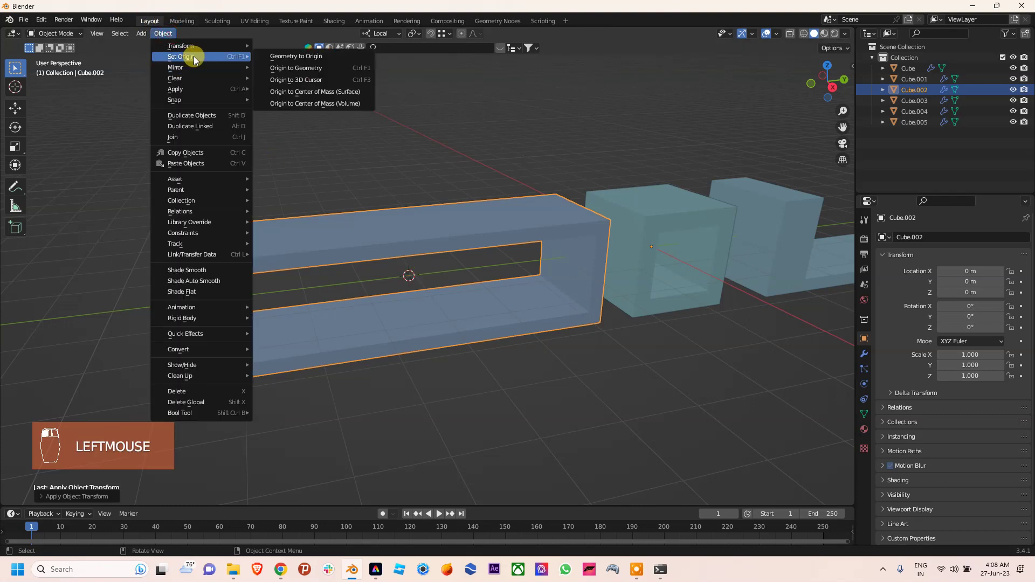
left_click(304, 81)
middle_click_drag(452, 226, 261, 262, "shift")
Select the square frame piece and orbit to view it
mouse_move(410, 273)
middle_mouse_down("shift")
mouse_move(425, 277)
mouse_move(395, 280)
middle_mouse_up("shift")
scroll(441, 277, "up", 1)
left_click(257, 264)
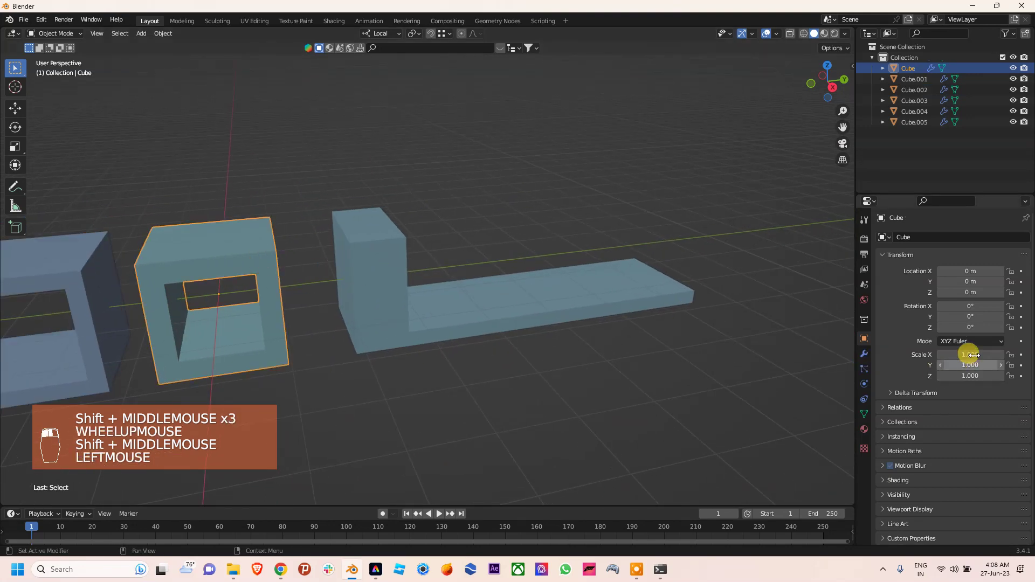
middle_click_drag(370, 312, 318, 265)
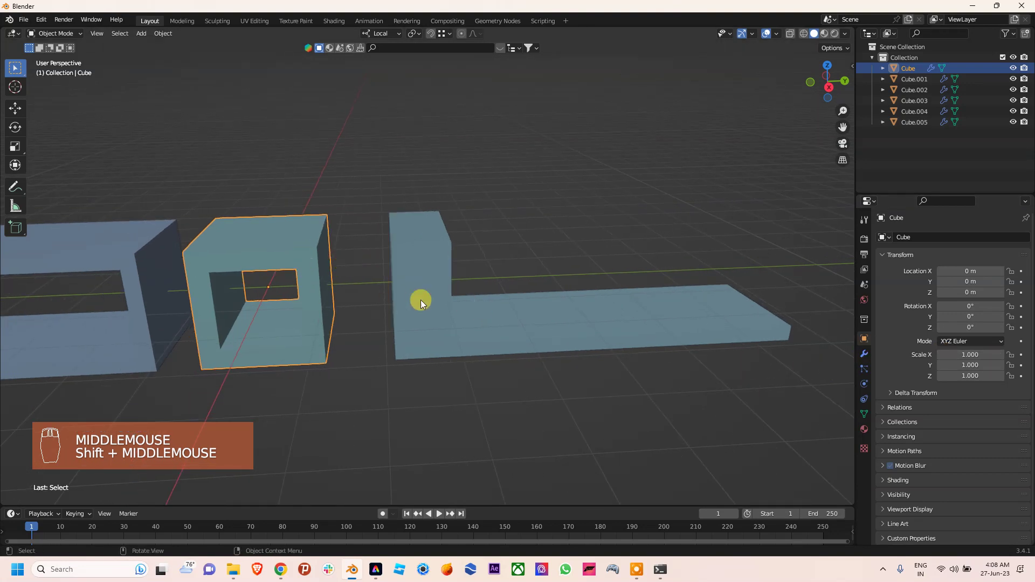
Select the L-shaped piece and snap the 3D cursor onto it
left_click(481, 310)
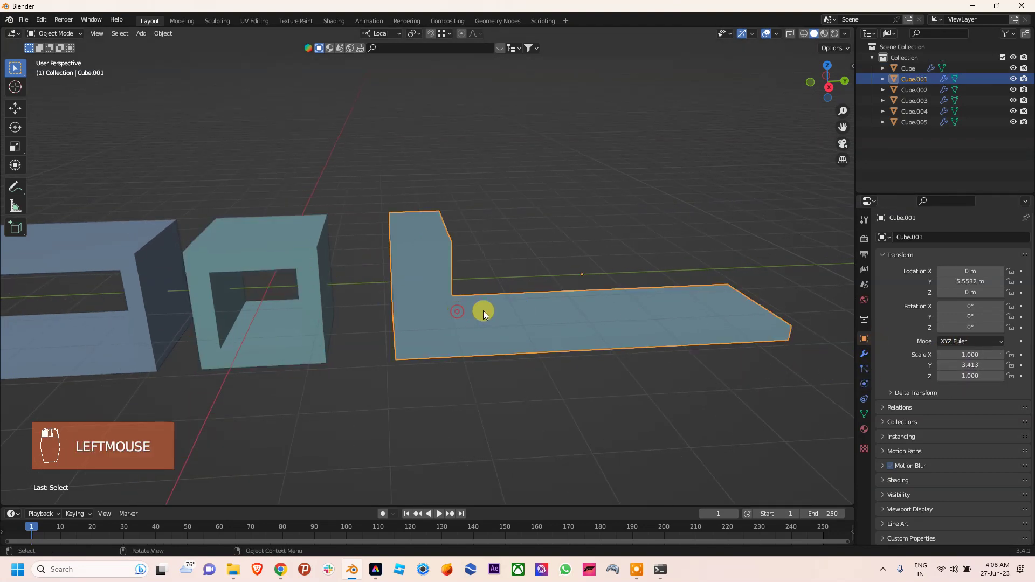
middle_click_drag(480, 310, 447, 279, "shift")
middle_click_drag(447, 279, 501, 249, "shift")
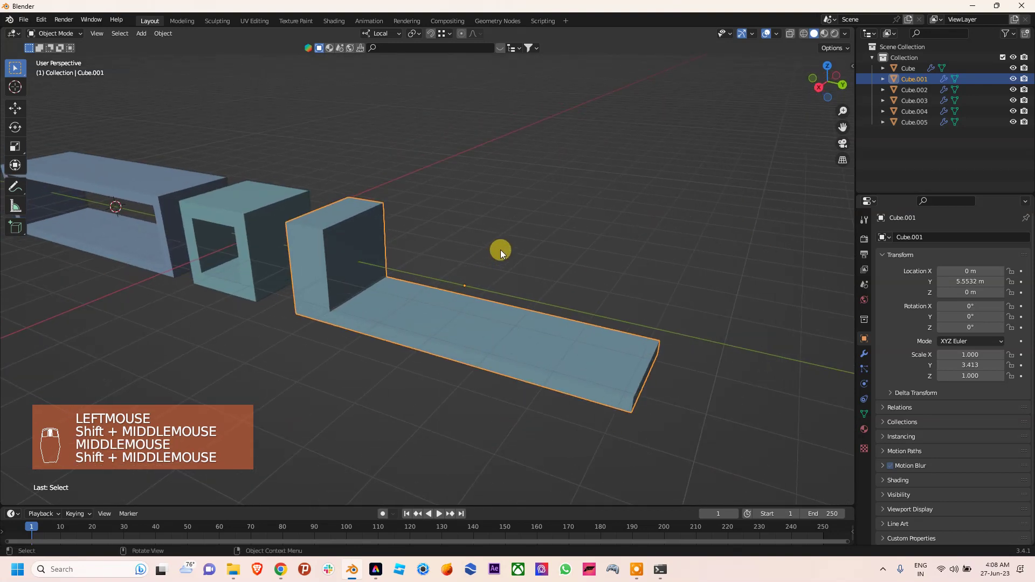
key("shift+s")
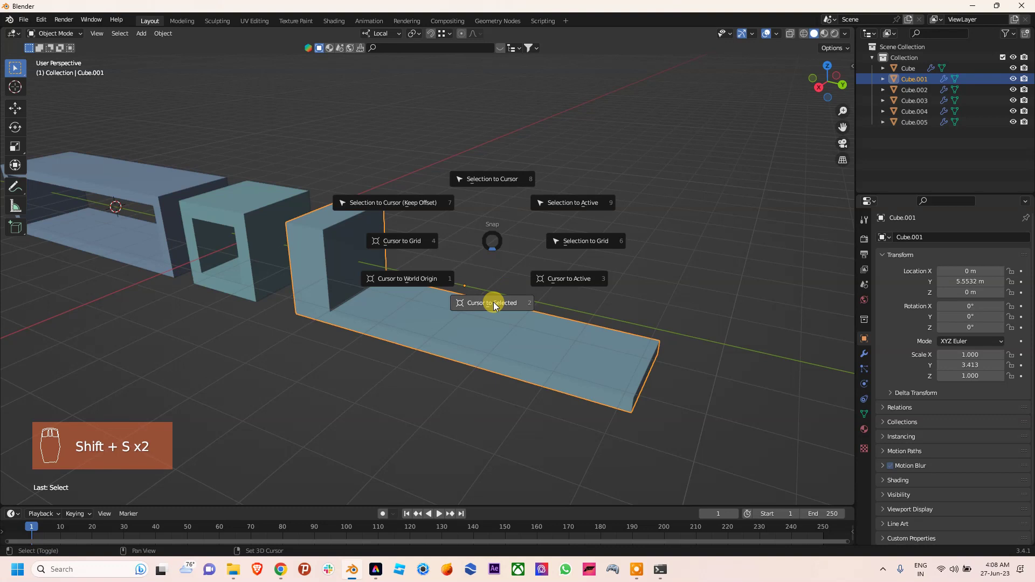
middle_click_drag(483, 296, 524, 300, "shift")
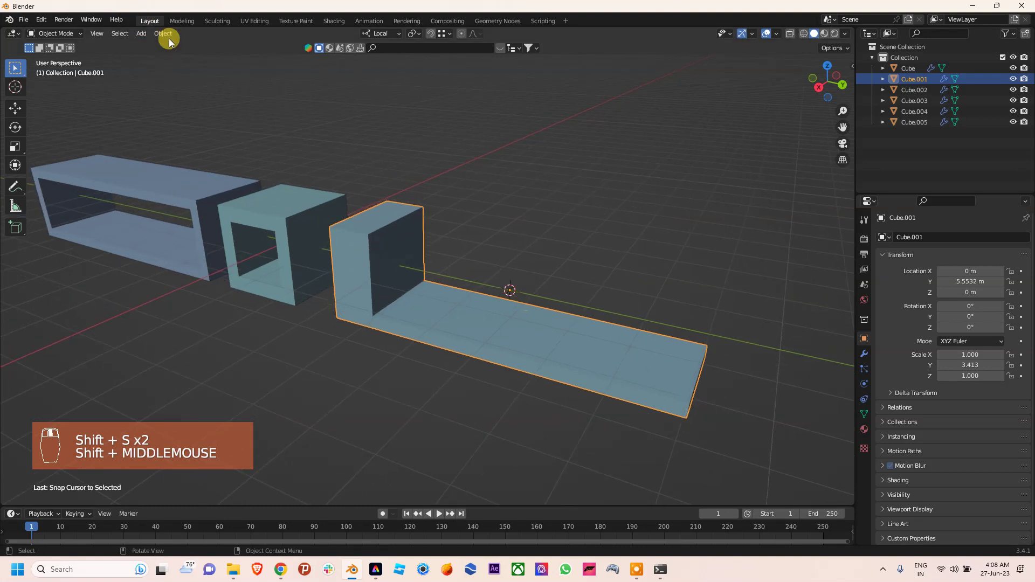
Apply the L-shaped piece's scale and then its location
key("ctrl+a")
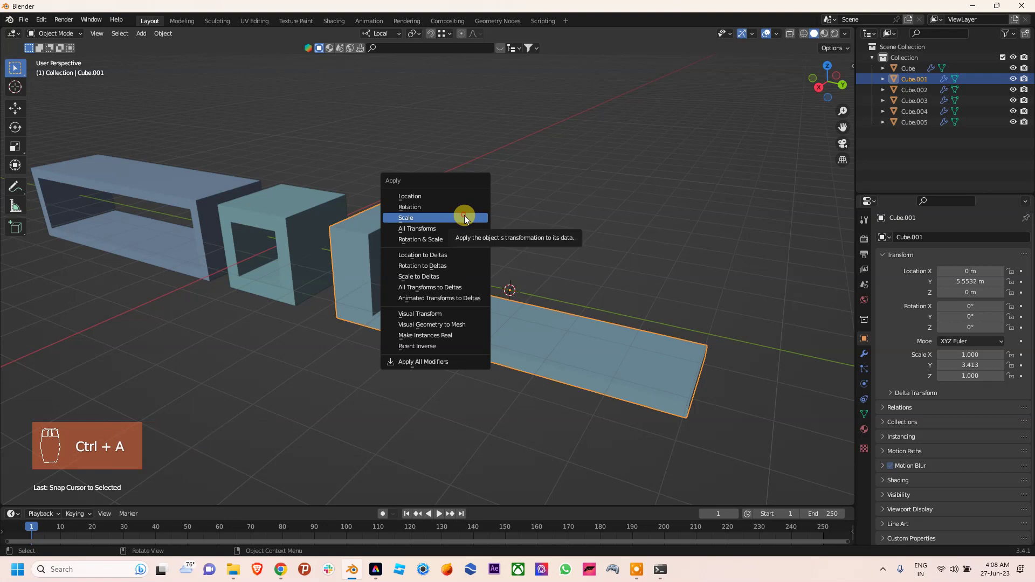
left_click(465, 216)
key("ctrl+a")
left_click(464, 221)
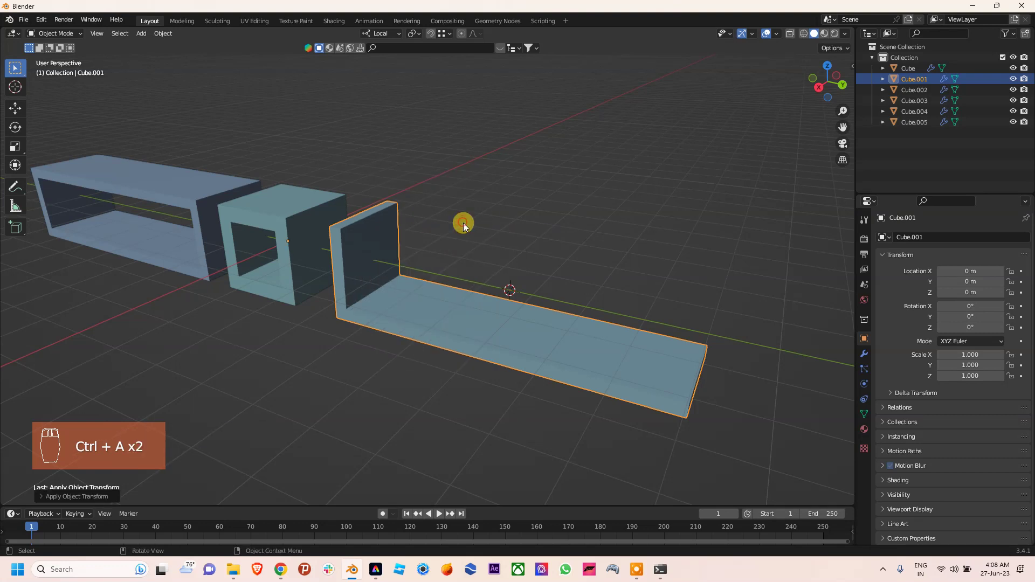
middle_click_drag(545, 291, 583, 283, "shift")
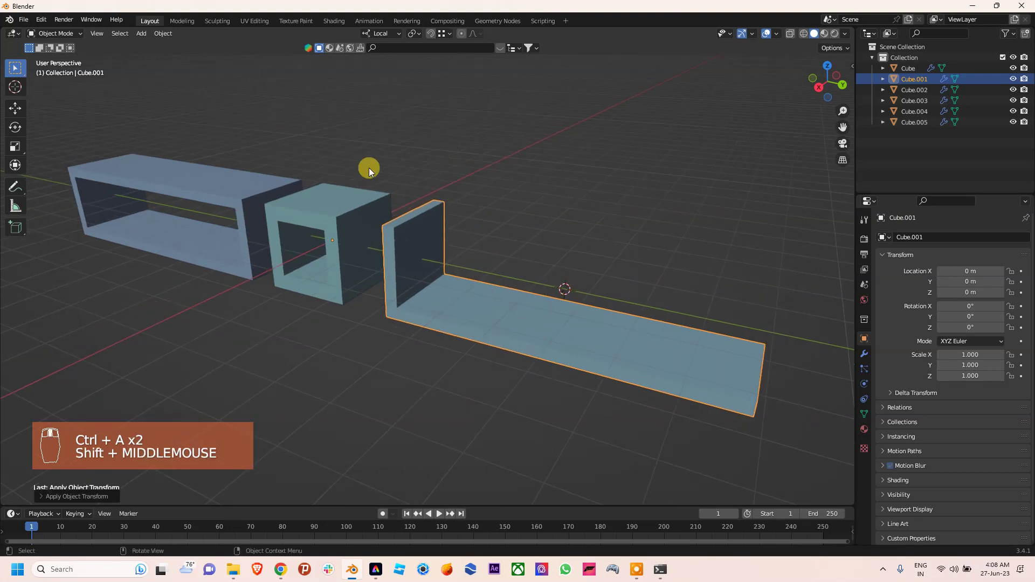
Set the L-shaped piece's origin to the 3D cursor
left_click(162, 33)
mouse_move(241, 65)
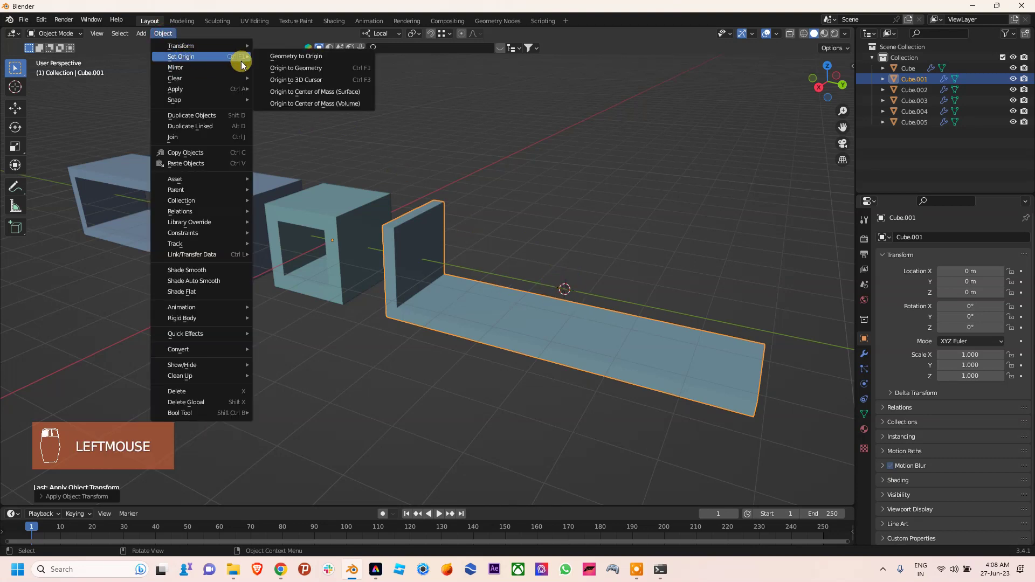
left_click(292, 82)
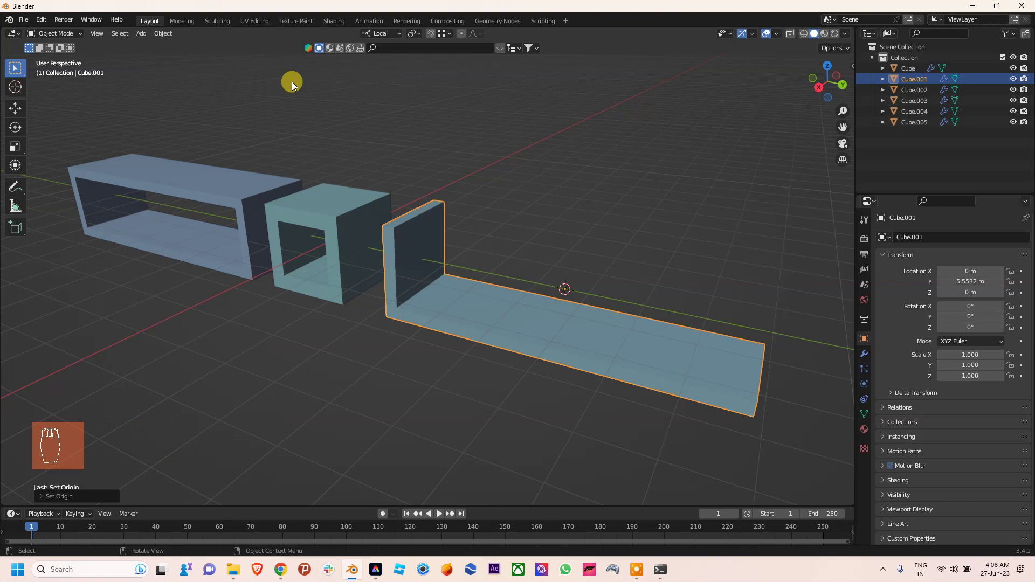
scroll(475, 270, "down", 2)
middle_click_drag(474, 270, 460, 209)
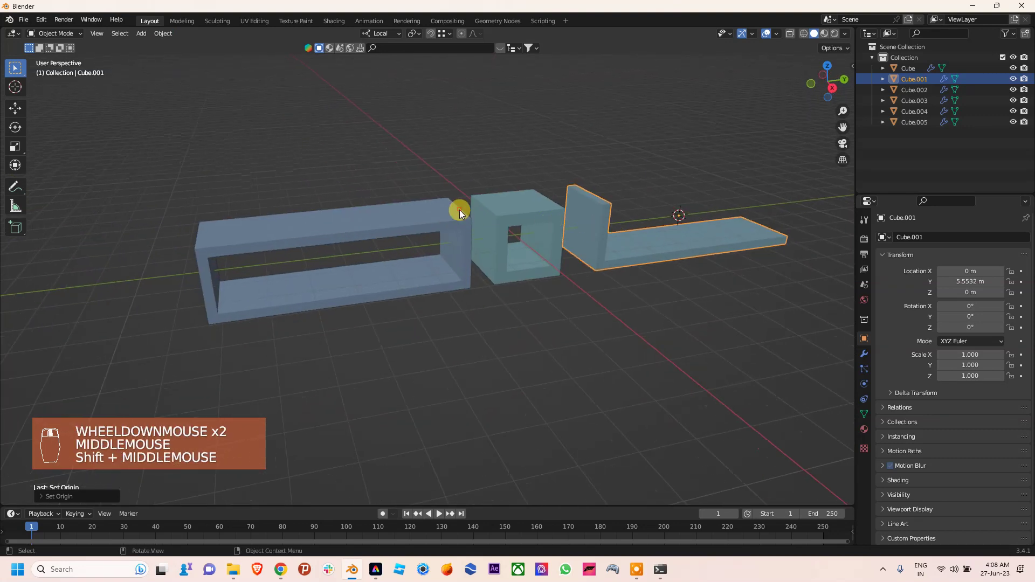
Add a Bevel modifier to the long frame with a 0.045 m amount and 3 segments
left_click(459, 209)
left_click(865, 354)
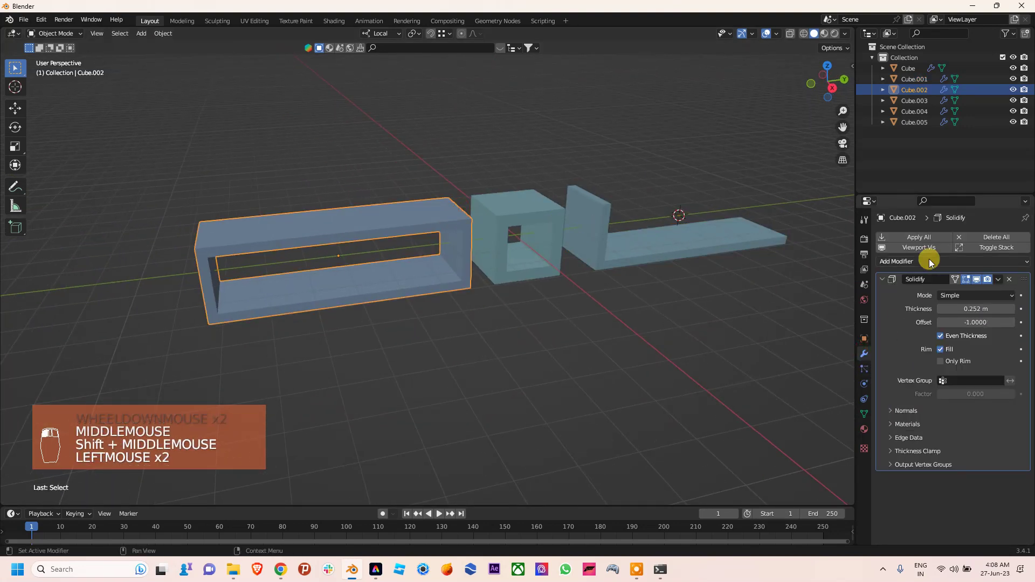
left_click(881, 276)
left_click(895, 262)
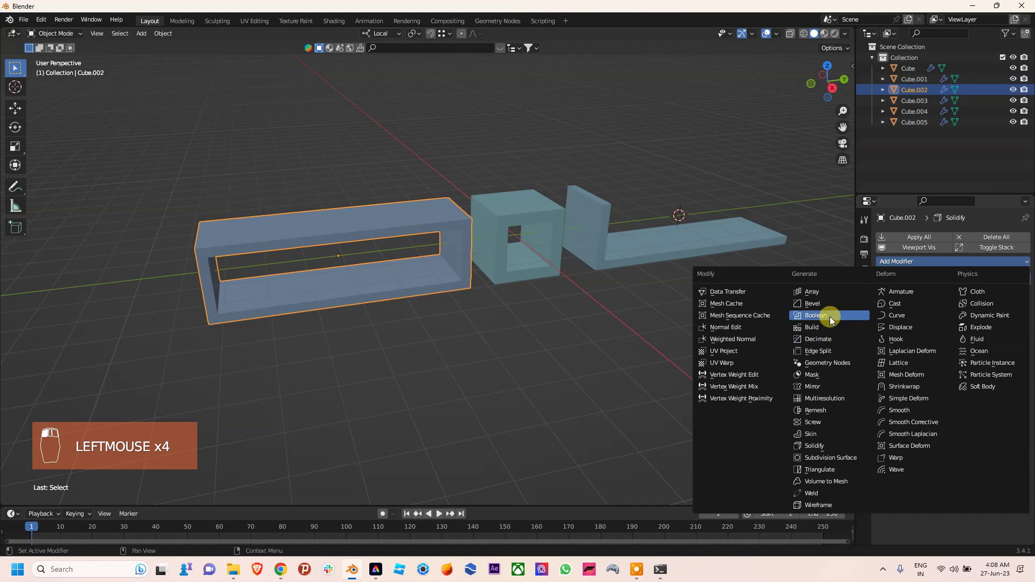
left_click(818, 303)
scroll(572, 243, "up", 3)
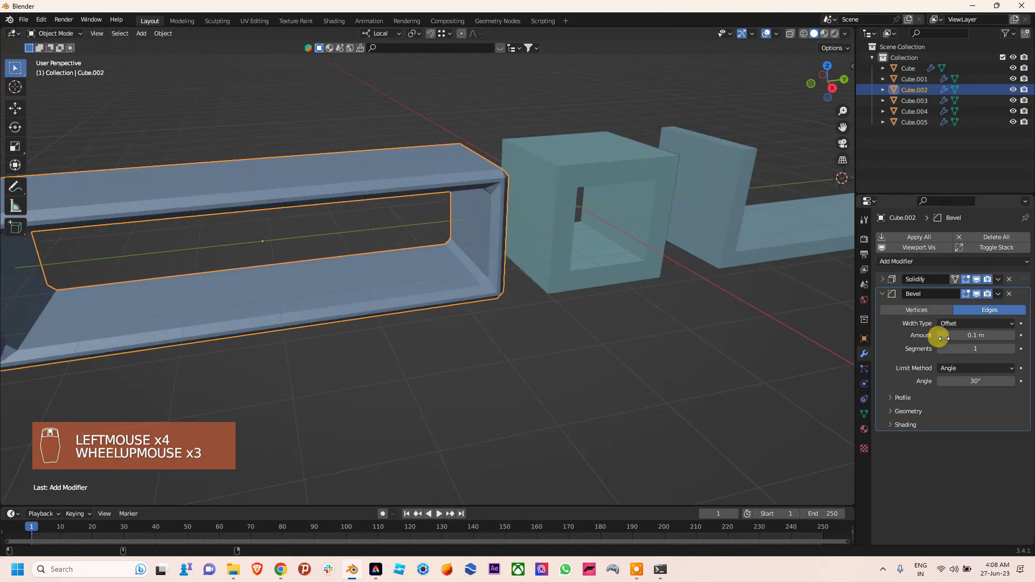
left_click_drag(941, 334, 906, 335, "shift")
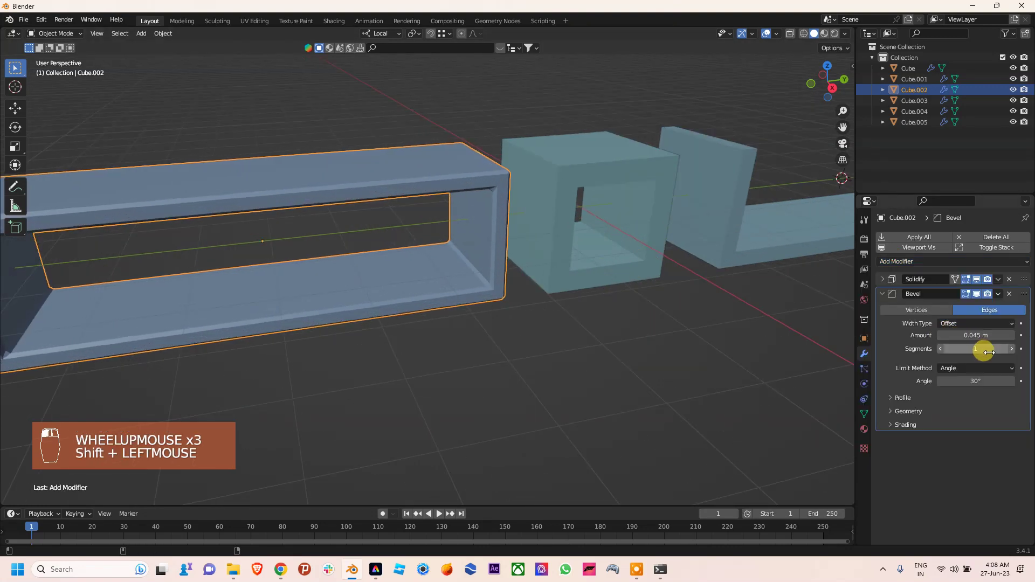
left_click_drag(975, 349, 993, 349, "shift")
scroll(616, 203, "down", 2)
Select the L-shaped piece and square frame, with the long frame as active object
middle_click_drag(617, 202, 633, 211, "shift")
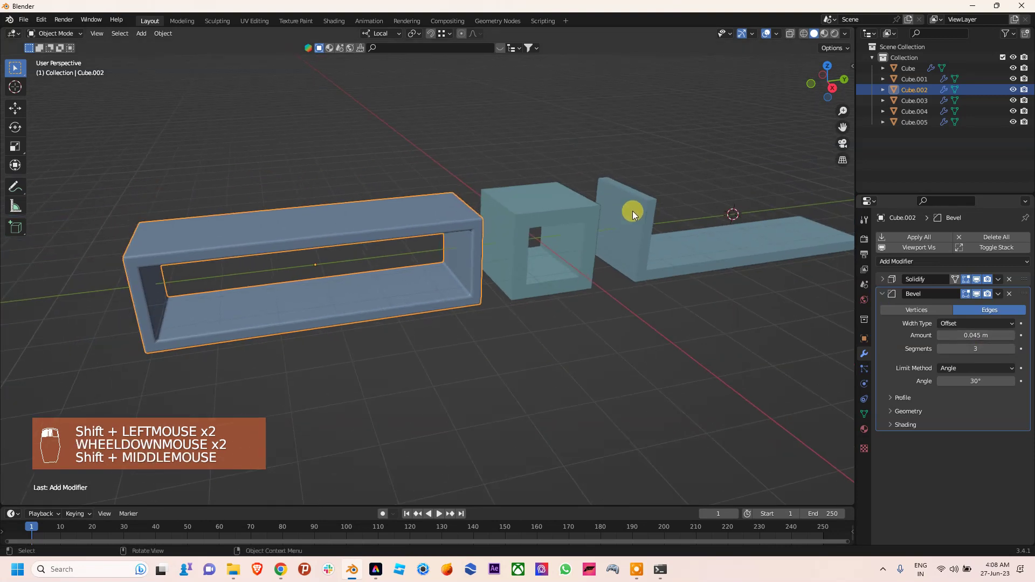
left_click(631, 213)
left_click(558, 214, "shift")
left_click(381, 213, "shift")
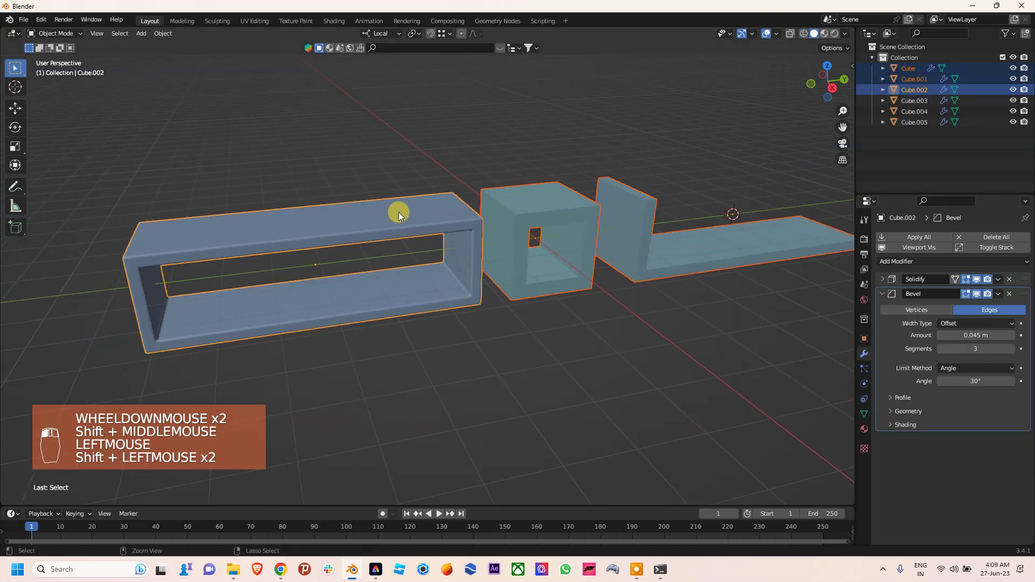
Copy the long frame's modifiers to the other pieces via Ctrl+L Copy Modifiers, then deselect
key("ctrl+l")
left_click(398, 212)
left_click(559, 299)
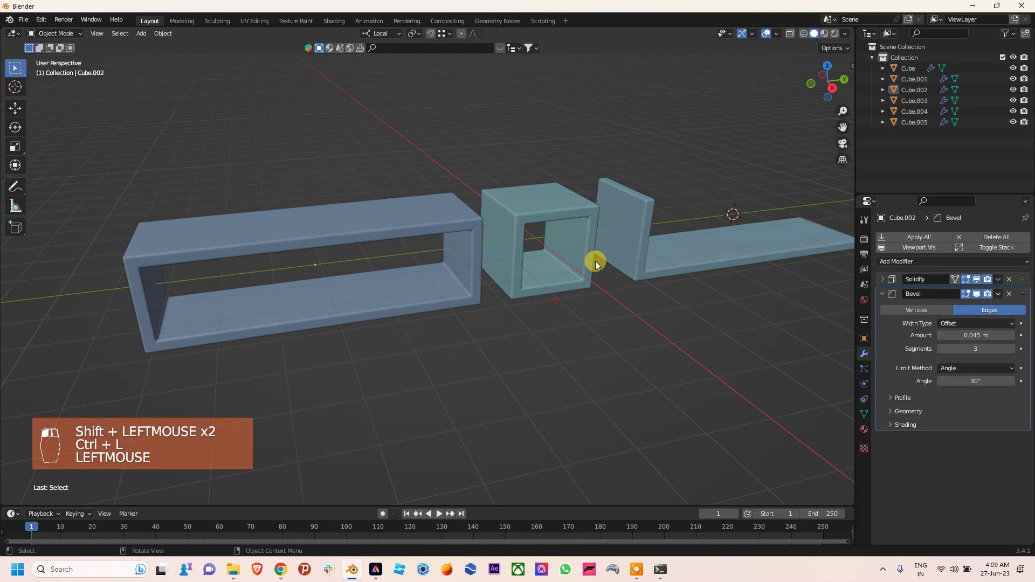
Orbit, zoom and pan to inspect the bevelled pieces
scroll(599, 260, "down", 2)
middle_click_drag(596, 262, 524, 223)
mouse_move(467, 241)
middle_mouse_down()
mouse_move(436, 238)
mouse_move(528, 248)
mouse_move(448, 255)
mouse_move(485, 247)
middle_mouse_up()
scroll(528, 247, "up", 3)
scroll(563, 241, "down", 2)
middle_click_drag(563, 242, 514, 327, "shift")
scroll(480, 259, "down", 2)
scroll(412, 234, "up", 1, "shift")
scroll(412, 234, "up", 2)
middle_click_drag(413, 233, 480, 261, "shift")
scroll(465, 279, "up", 1)
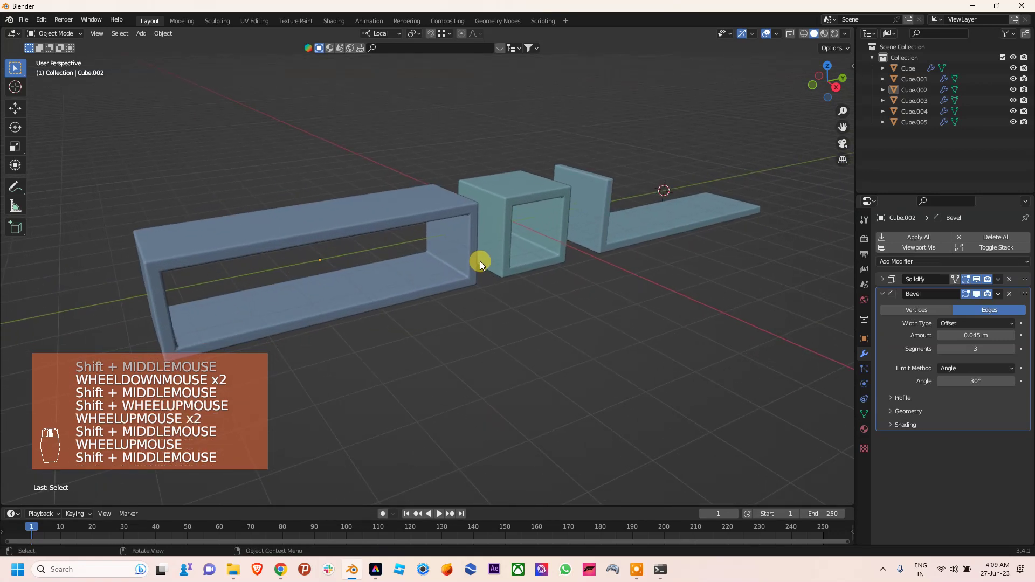